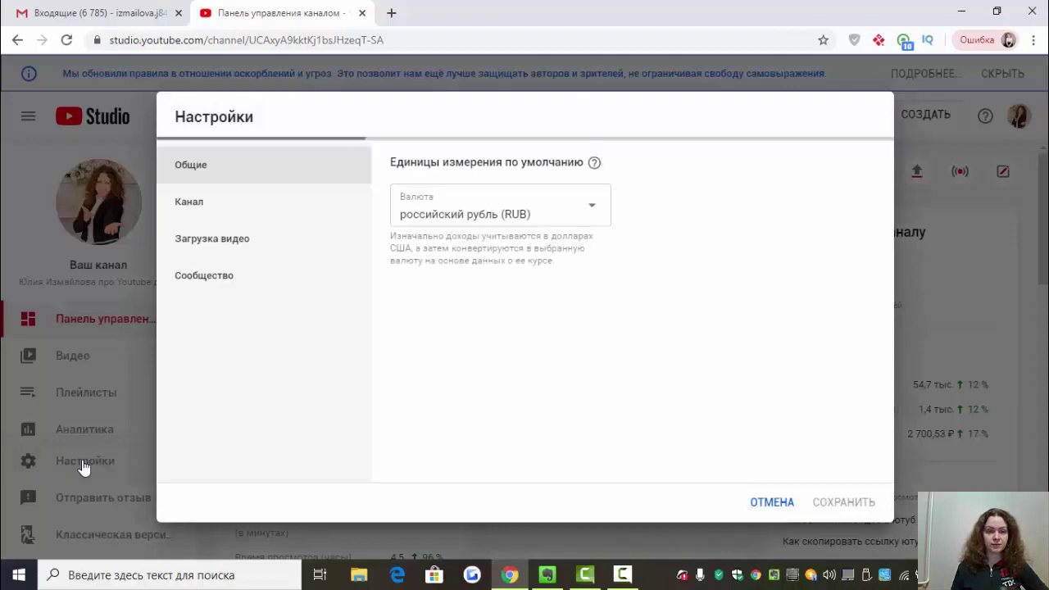
- Examine the channel's keywords in its basic information and the channel logo in its branding settings
{"action": "left_click", "coordinate": [201, 210]}
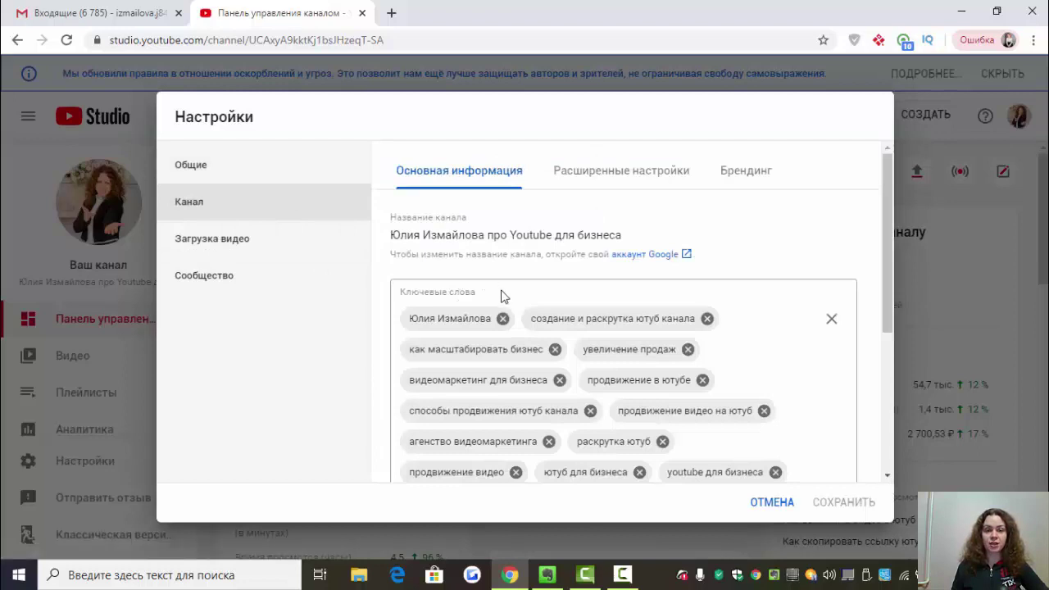
{"action": "left_click_drag", "start_coordinate": [484, 295], "coordinate": [393, 290]}
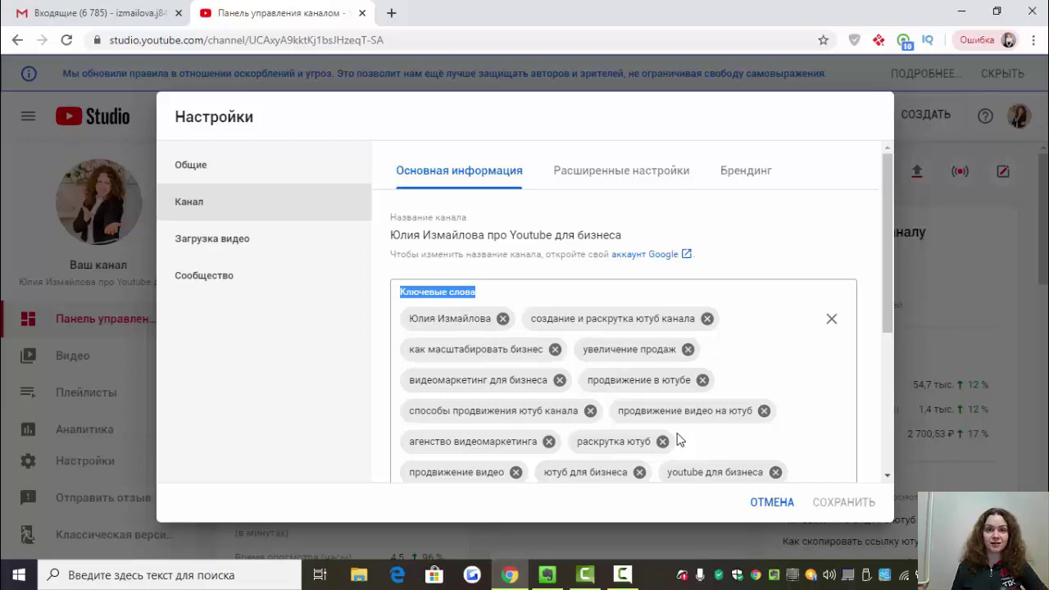
{"action": "scroll", "coordinate": [774, 394], "scroll_direction": "down", "scroll_amount": 3}
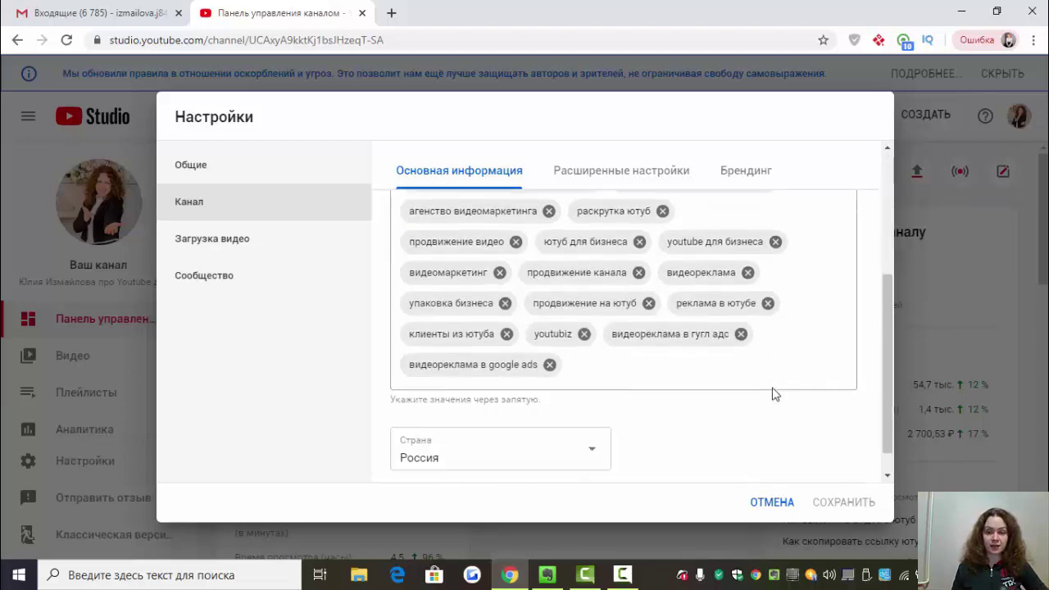
{"action": "scroll", "coordinate": [773, 392], "scroll_direction": "up", "scroll_amount": 3}
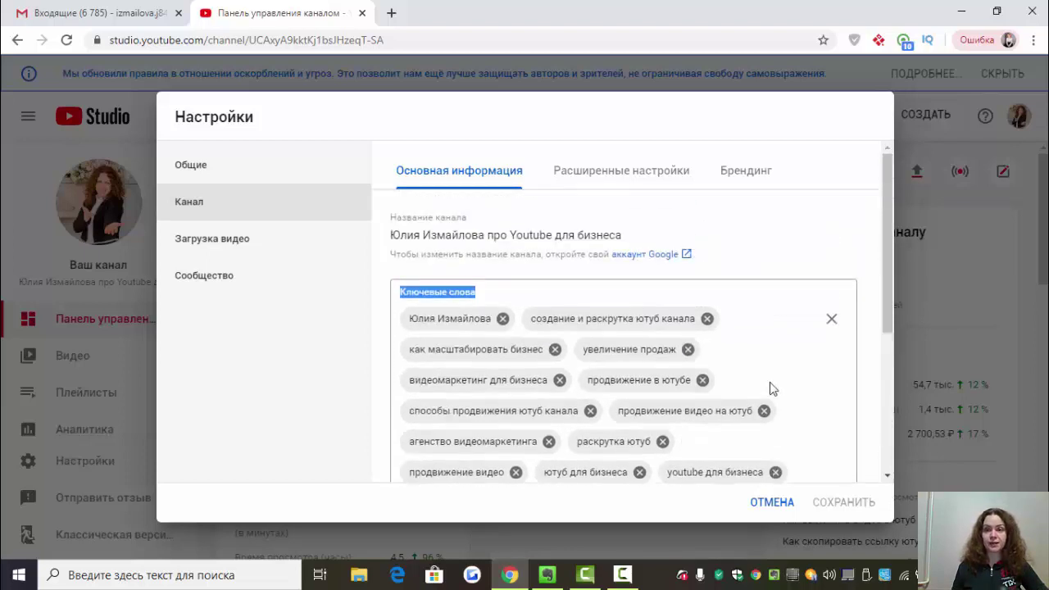
{"action": "left_click", "coordinate": [741, 180]}
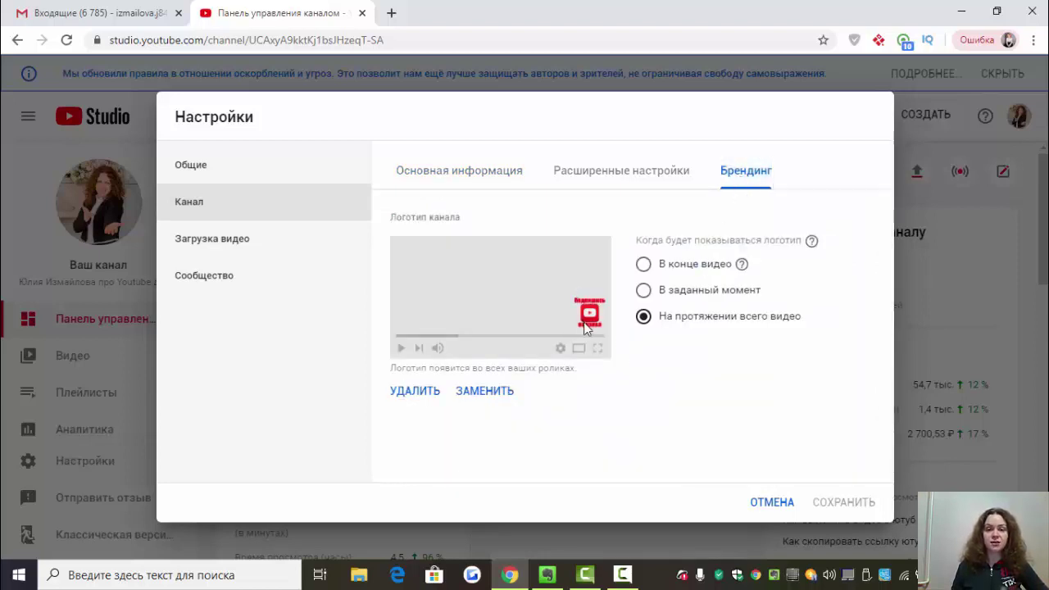
{"action": "left_click_drag", "start_coordinate": [465, 226], "coordinate": [382, 224]}
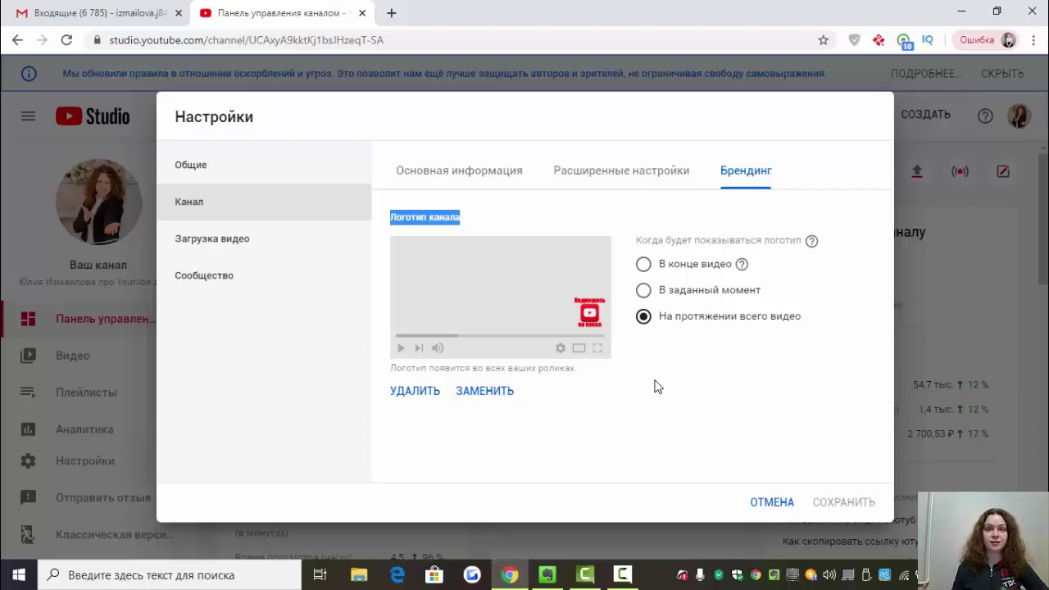
- Examine the default title, description, visibility and tags fields in the video upload settings
{"action": "left_click", "coordinate": [204, 248]}
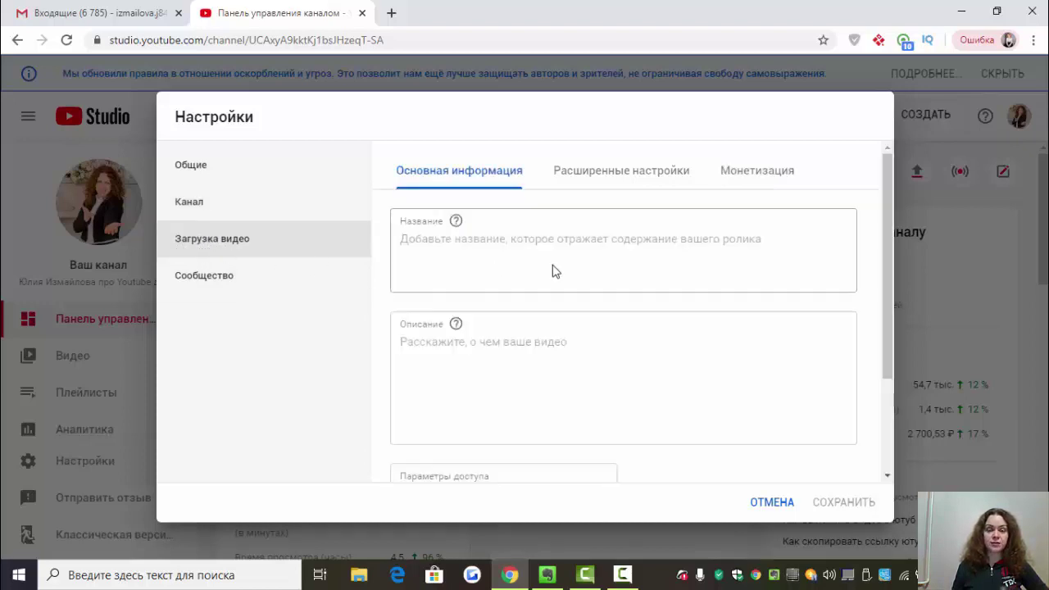
{"action": "left_click", "coordinate": [426, 237]}
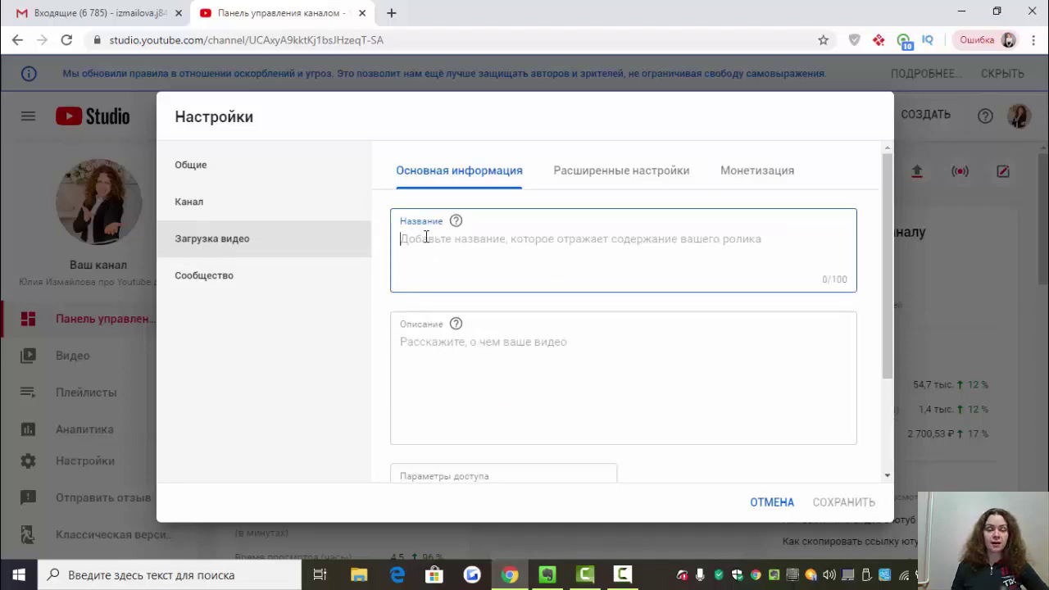
{"action": "left_click", "coordinate": [450, 340]}
{"action": "scroll", "coordinate": [489, 368], "scroll_direction": "down", "scroll_amount": 3}
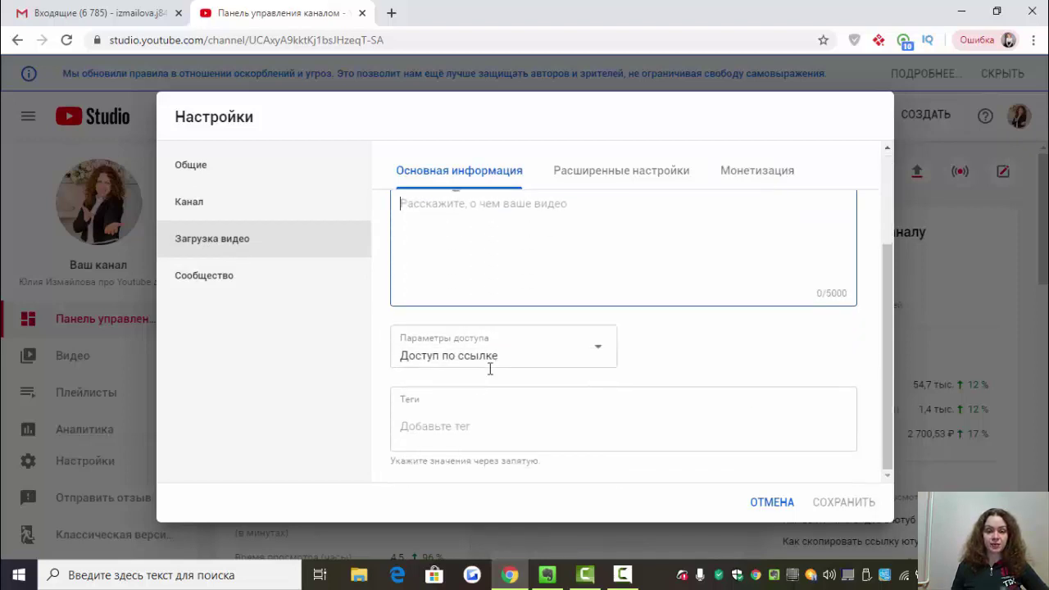
{"action": "scroll", "coordinate": [443, 401], "scroll_direction": "up", "scroll_amount": 3}
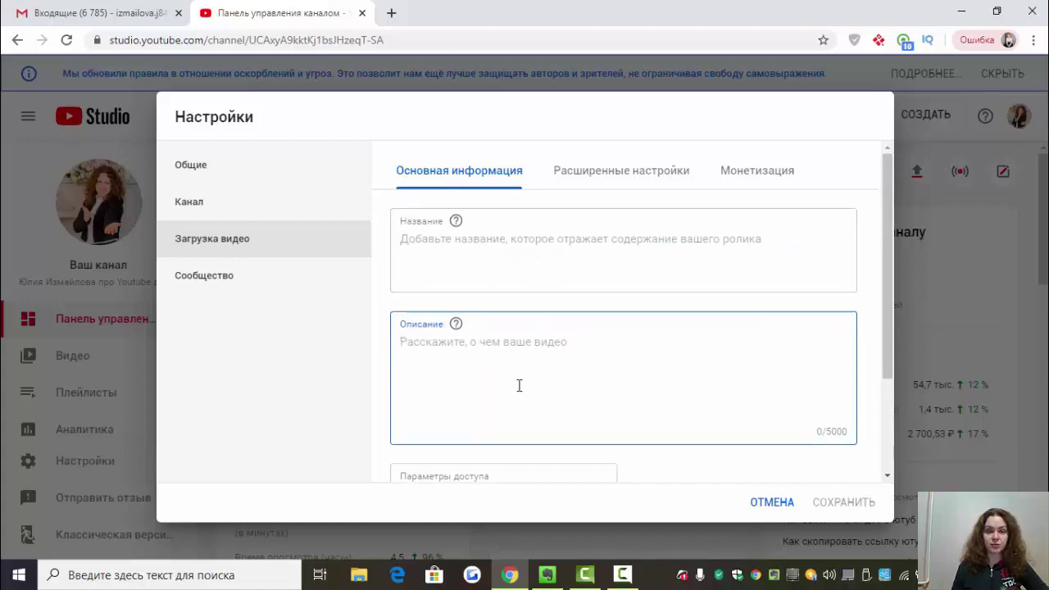
{"action": "scroll", "coordinate": [516, 387], "scroll_direction": "down", "scroll_amount": 3}
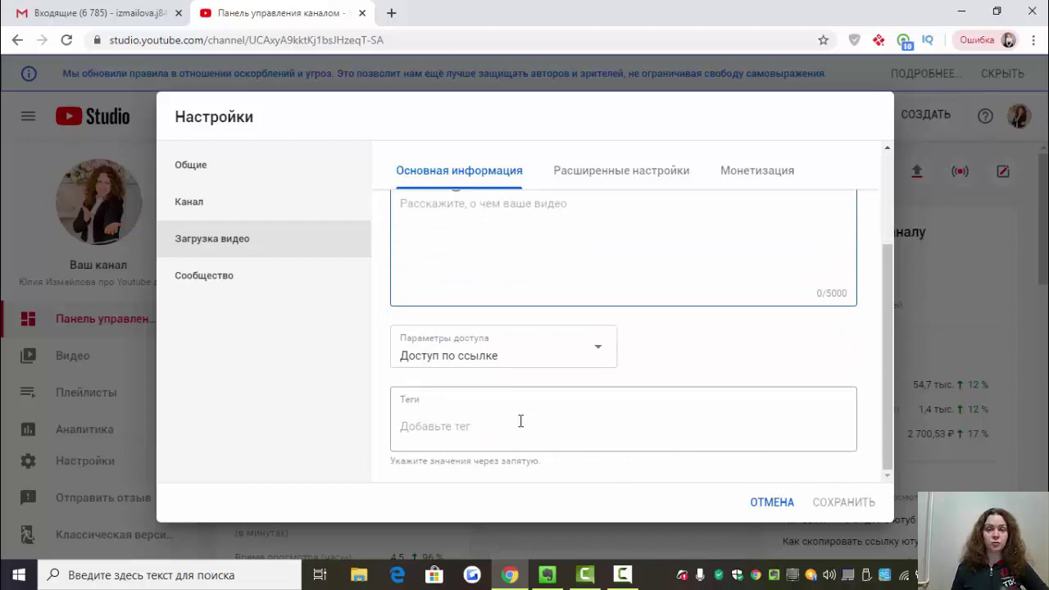
{"action": "scroll", "coordinate": [521, 421], "scroll_direction": "up", "scroll_amount": 3}
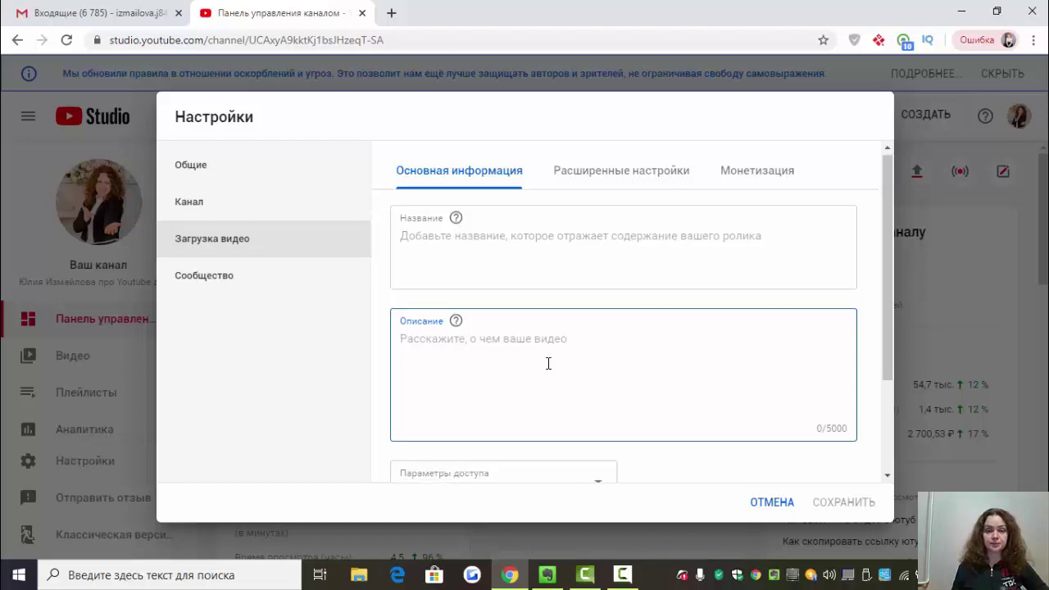
- Add the channel owner's full name as a default tag for video uploads and save the settings
{"action": "scroll", "coordinate": [548, 363], "scroll_direction": "down", "scroll_amount": 1}
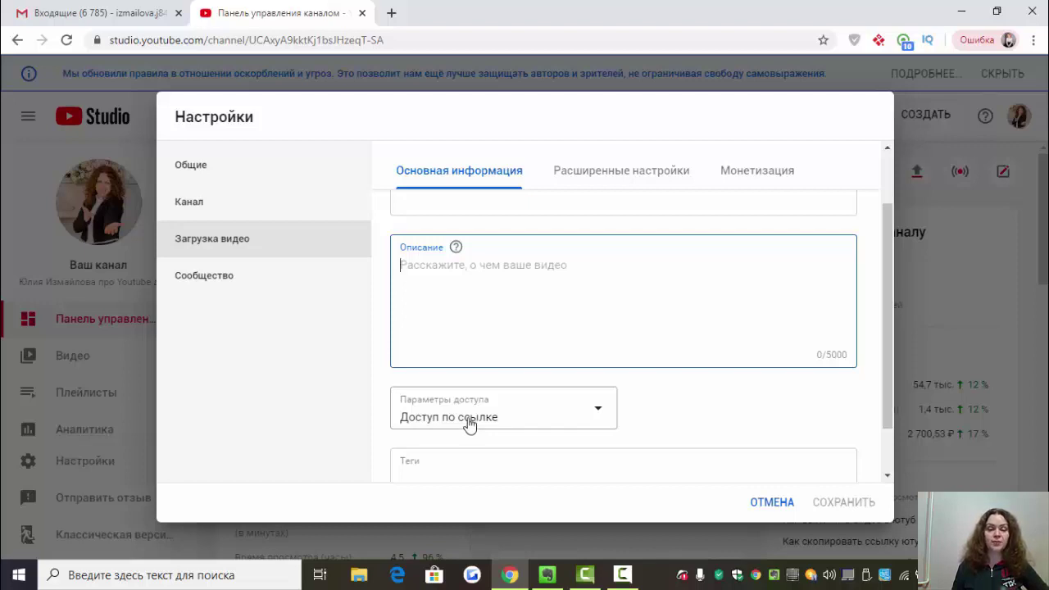
{"action": "scroll", "coordinate": [467, 423], "scroll_direction": "down", "scroll_amount": 1}
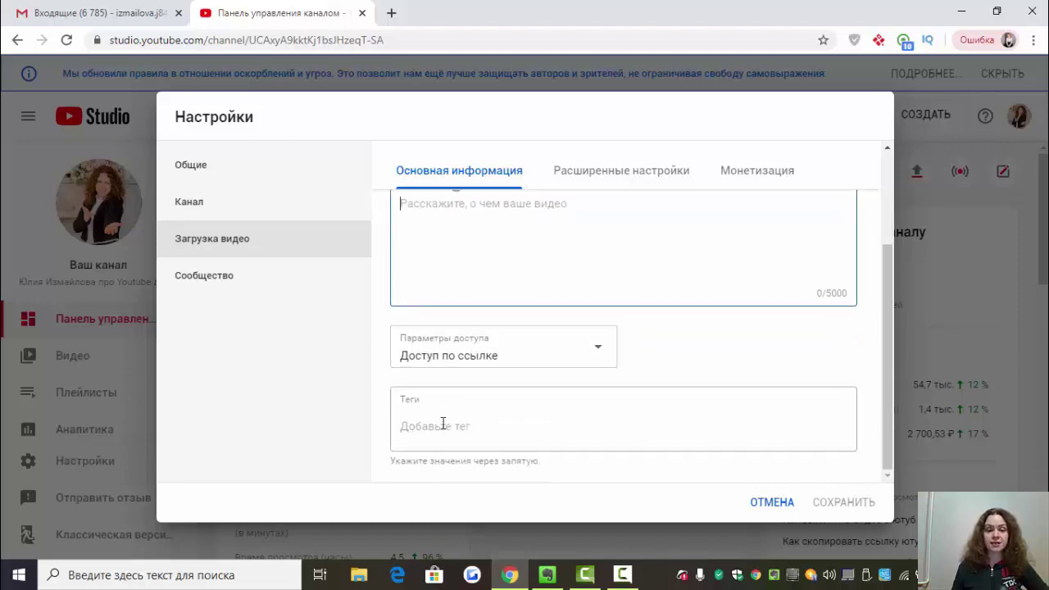
{"action": "left_click", "coordinate": [442, 423]}
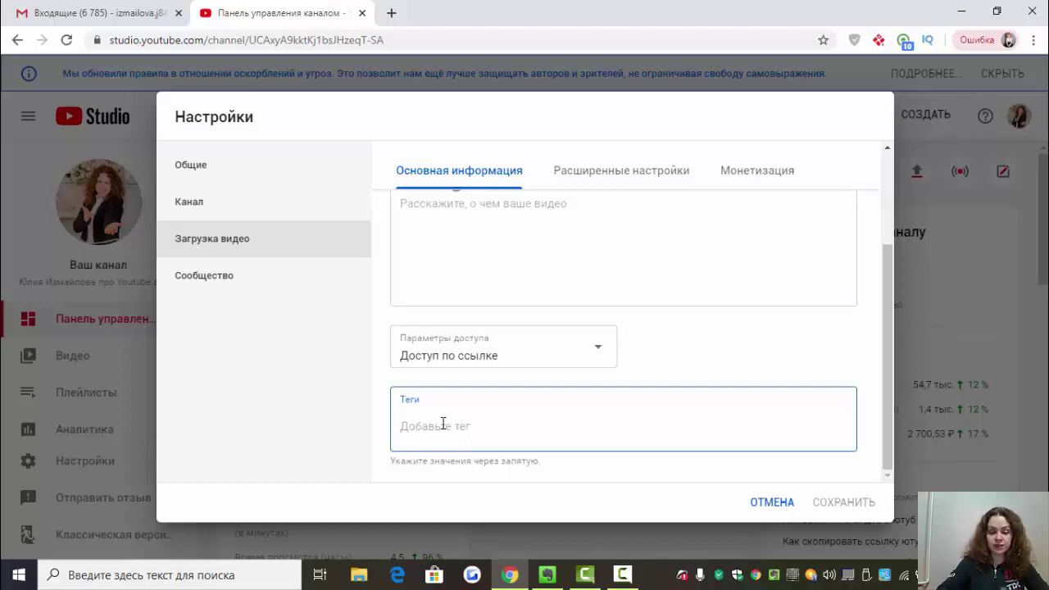
{"action": "type", "text": "юлия"}
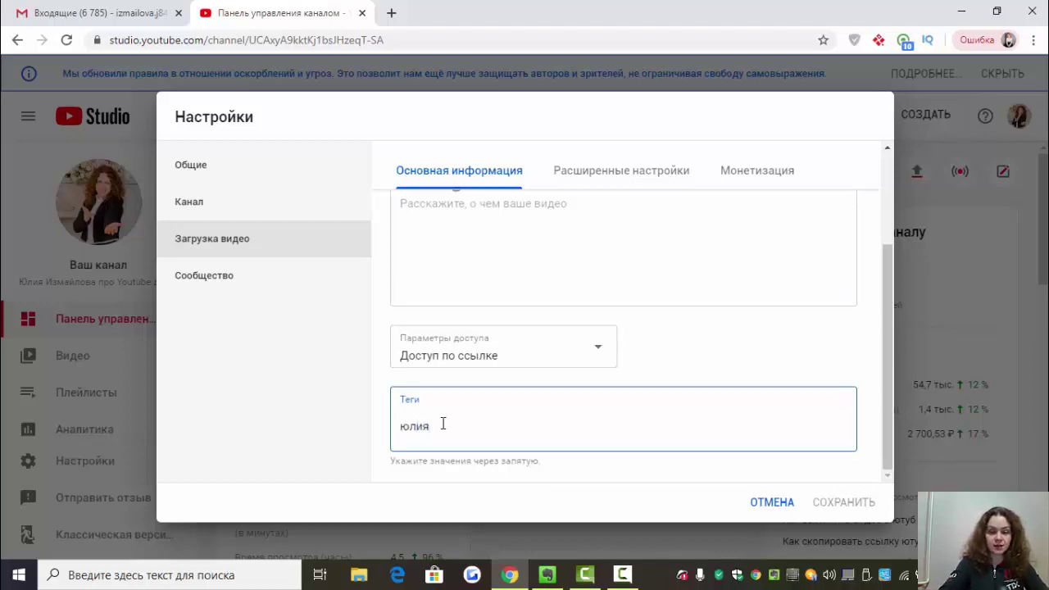
{"action": "key", "text": "BackSpace"}
{"action": "key", "text": "BackSpace"}
{"action": "key", "text": "BackSpace"}
{"action": "key", "text": "BackSpace"}
{"action": "type", "text": "Юл"}
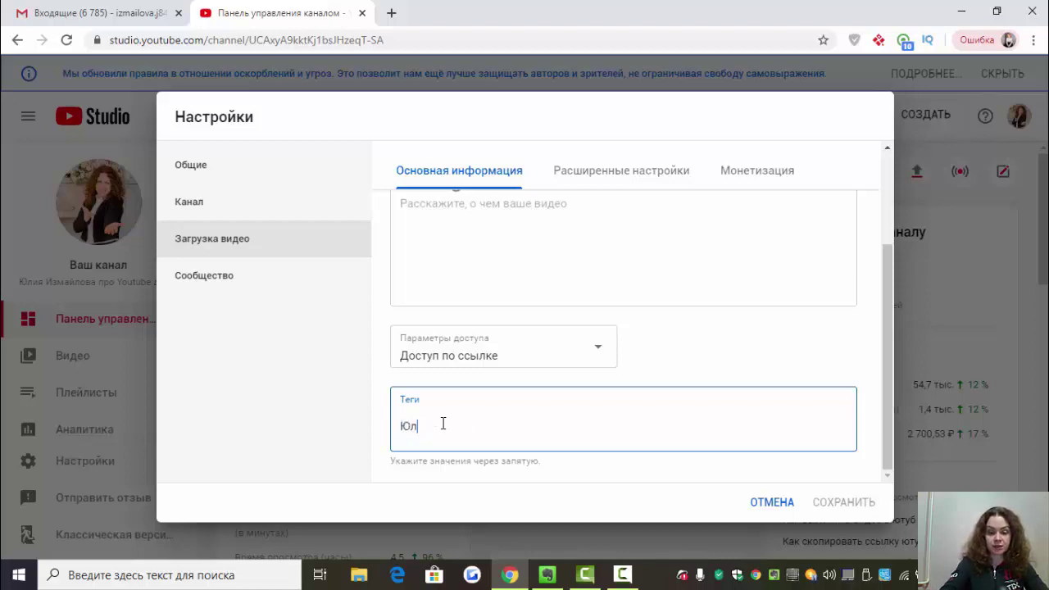
{"action": "type", "text": "ия Измай"}
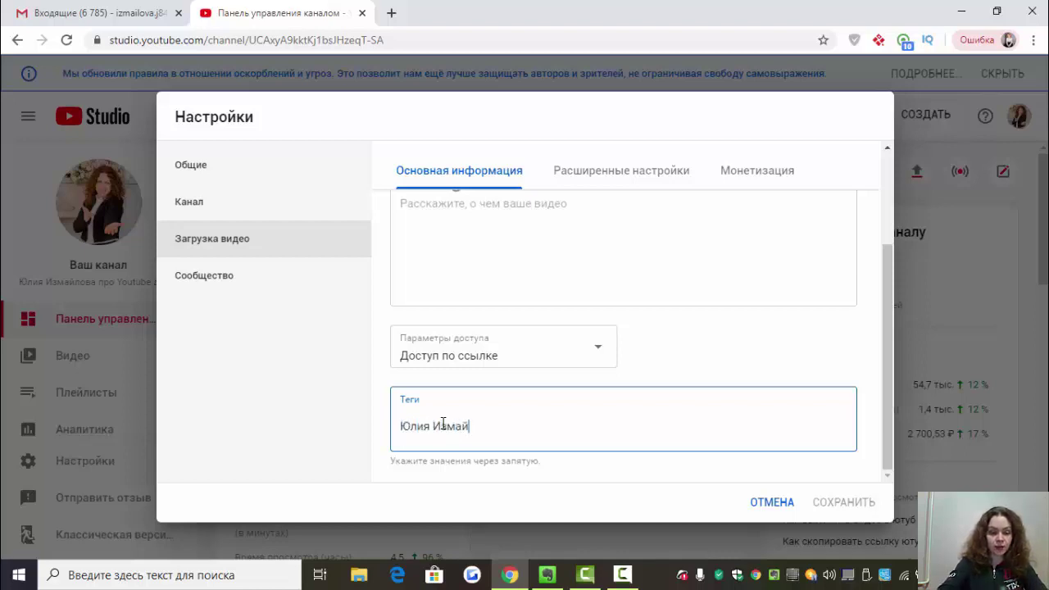
{"action": "type", "text": "лова,"}
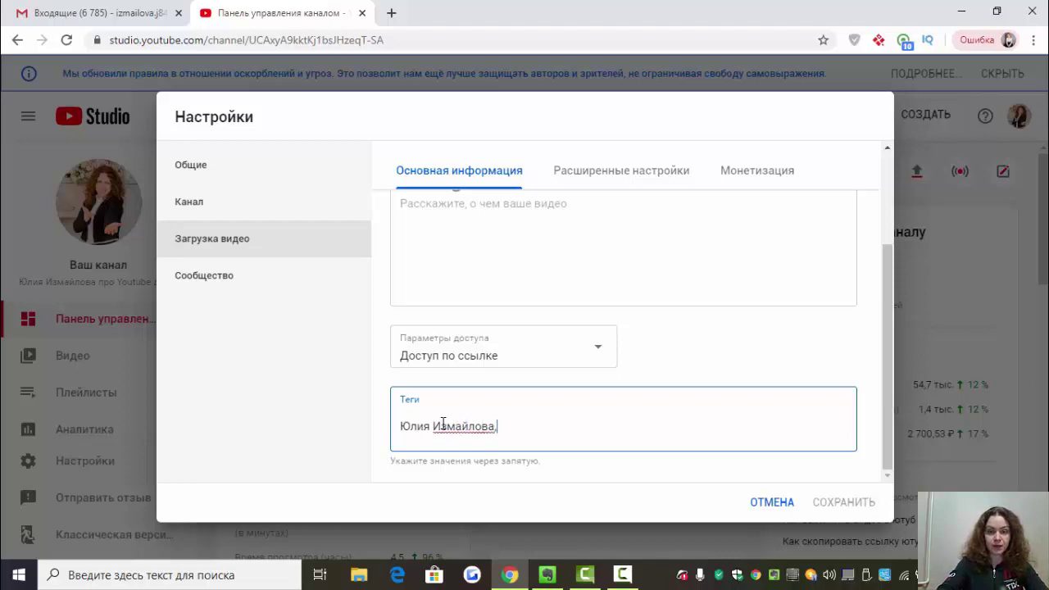
{"action": "key", "text": "BackSpace"}
{"action": "key", "text": "Return"}
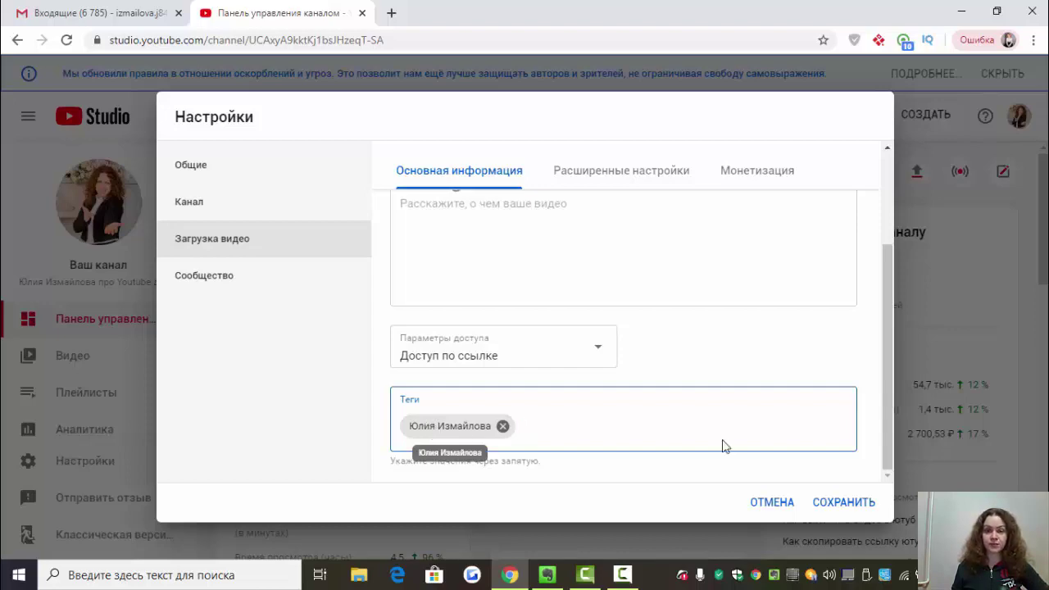
{"action": "left_click", "coordinate": [847, 504]}
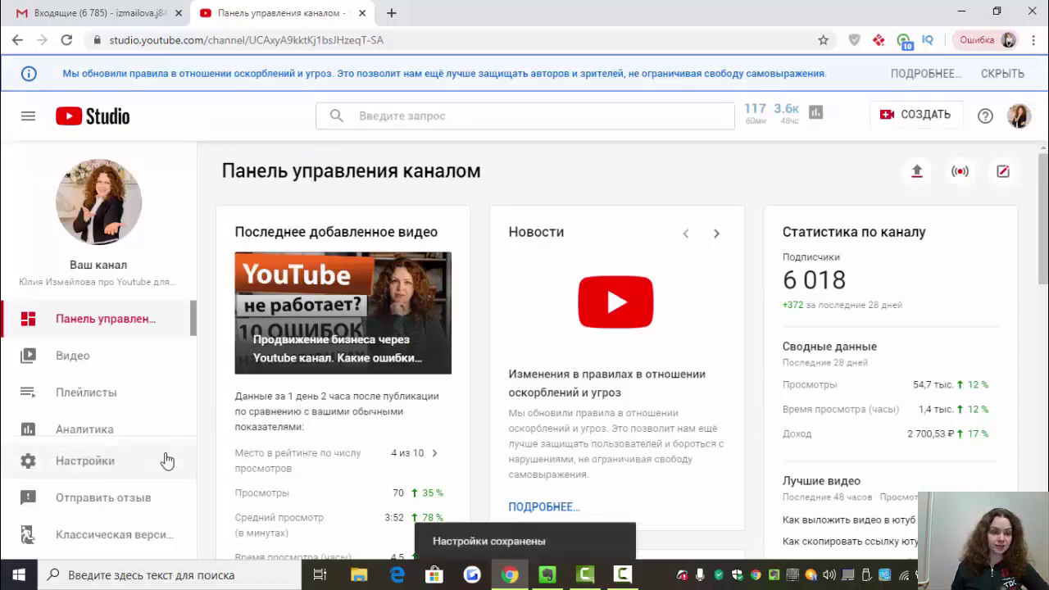
- Reopen the settings and examine the license options in the advanced video upload defaults
{"action": "left_click", "coordinate": [93, 461]}
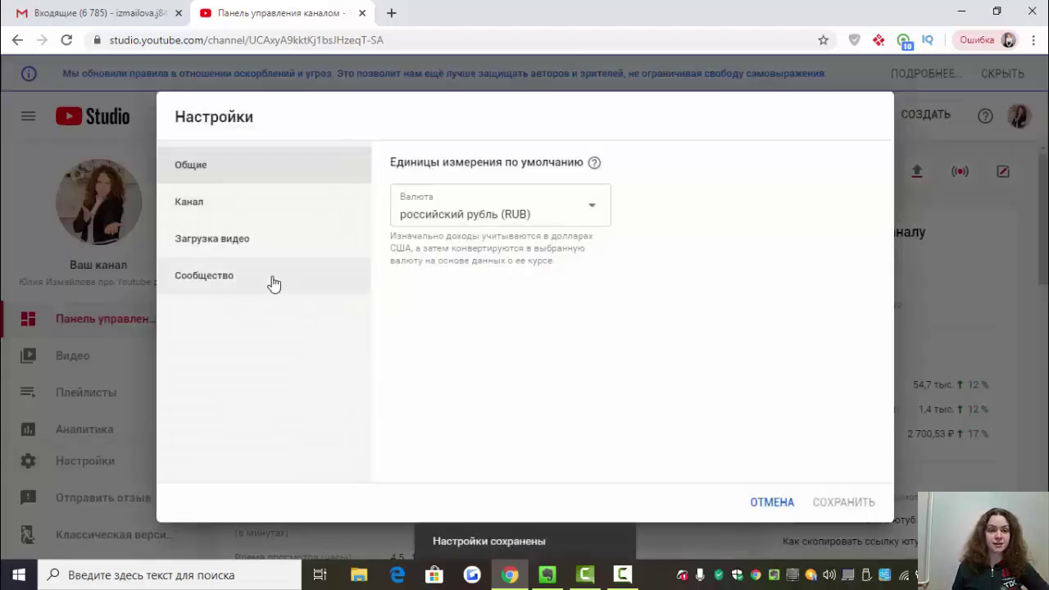
{"action": "left_click", "coordinate": [235, 239]}
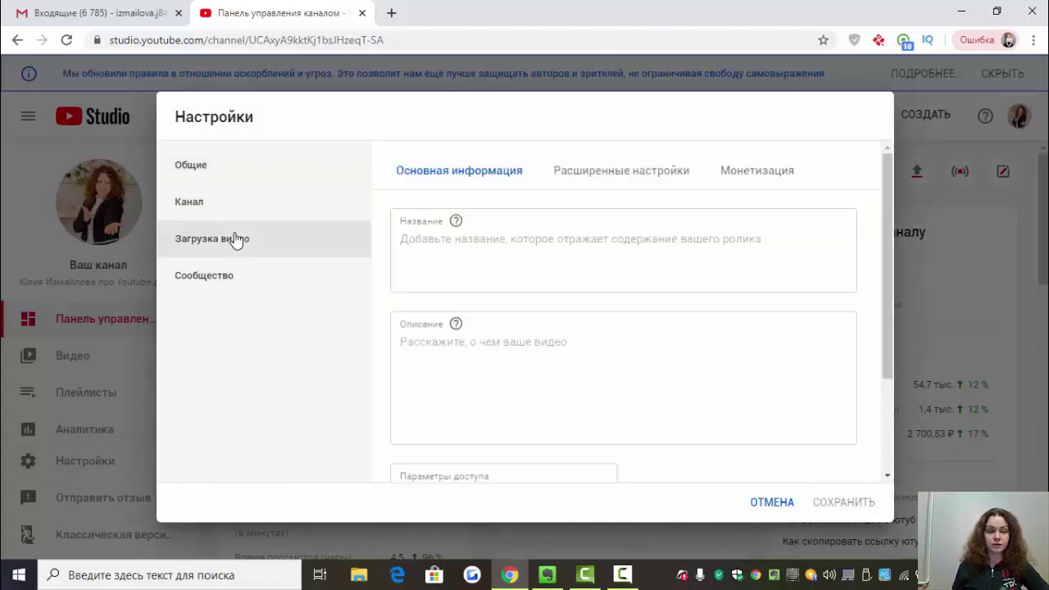
{"action": "left_click", "coordinate": [658, 179]}
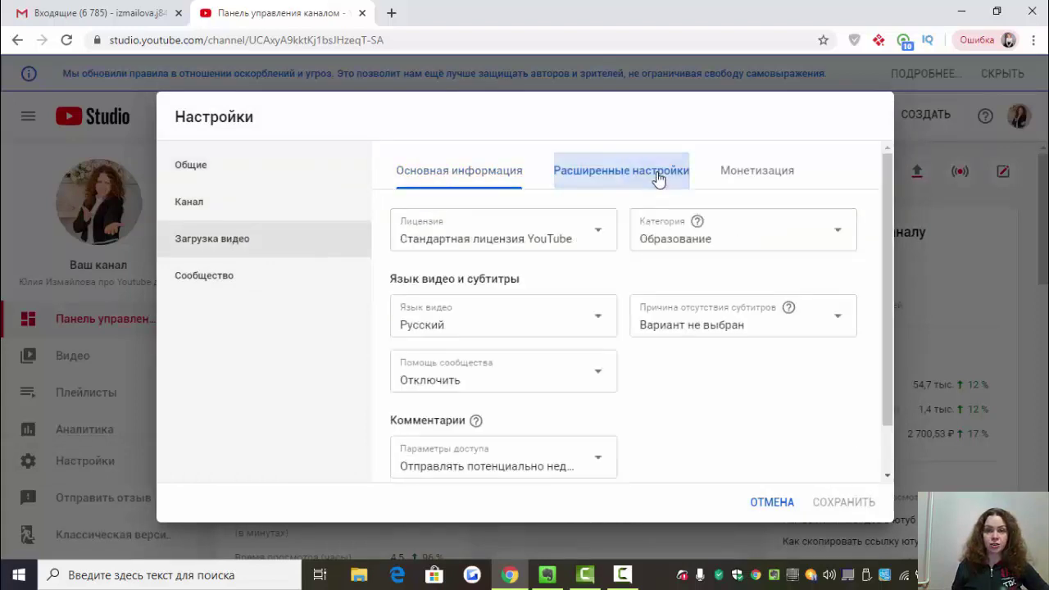
{"action": "left_click", "coordinate": [599, 232]}
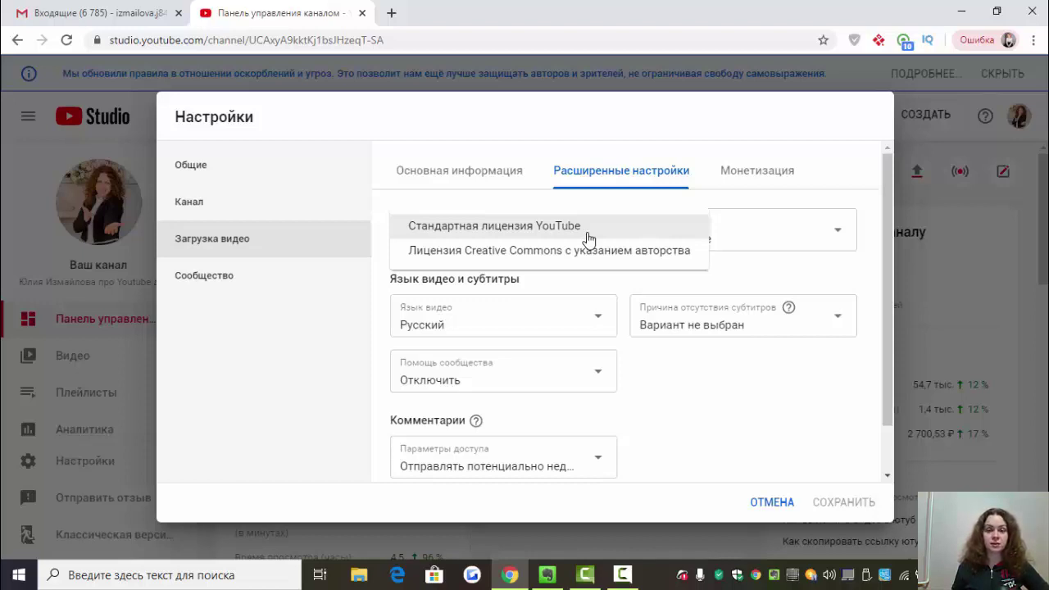
{"action": "left_click", "coordinate": [528, 250]}
{"action": "left_click", "coordinate": [212, 238]}
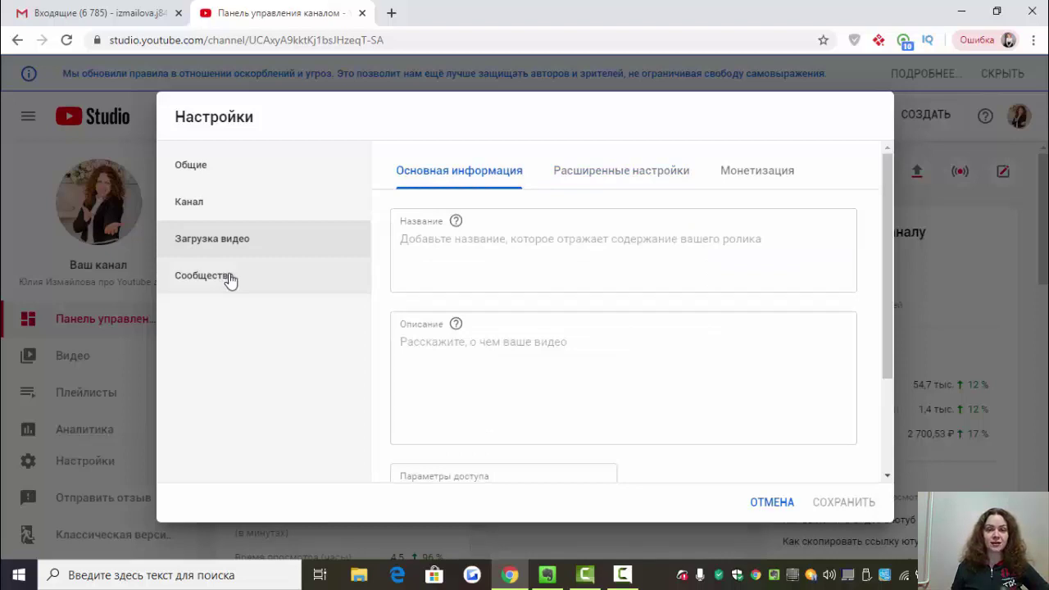
- Examine the community settings' blocked users, blacklisted words, link filter and comment defaults, and close the settings without saving
{"action": "left_click", "coordinate": [230, 281]}
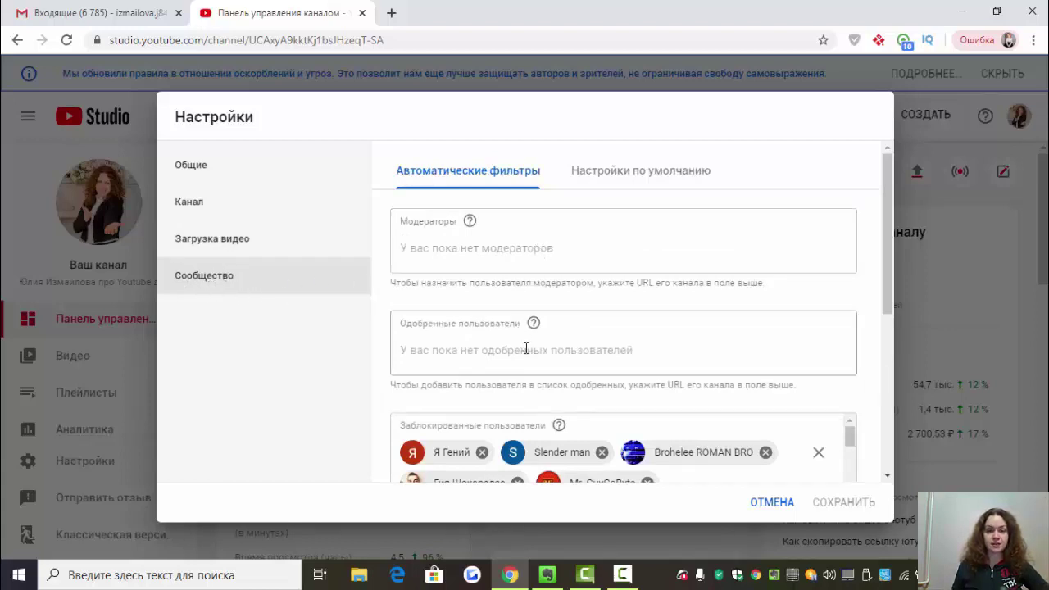
{"action": "scroll", "coordinate": [533, 360], "scroll_direction": "down", "scroll_amount": 1}
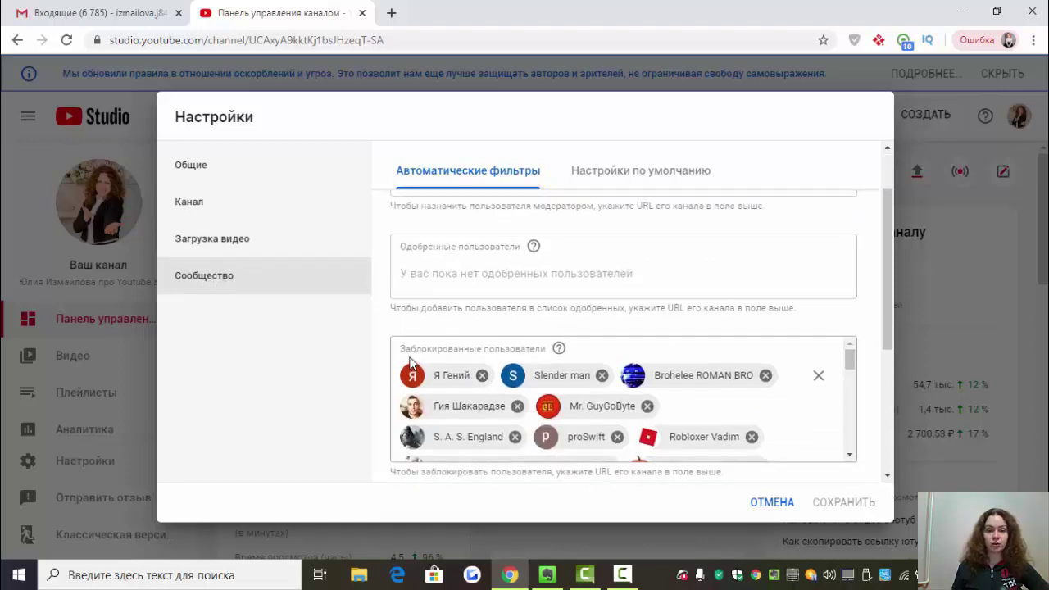
{"action": "scroll", "coordinate": [537, 377], "scroll_direction": "down", "scroll_amount": 5}
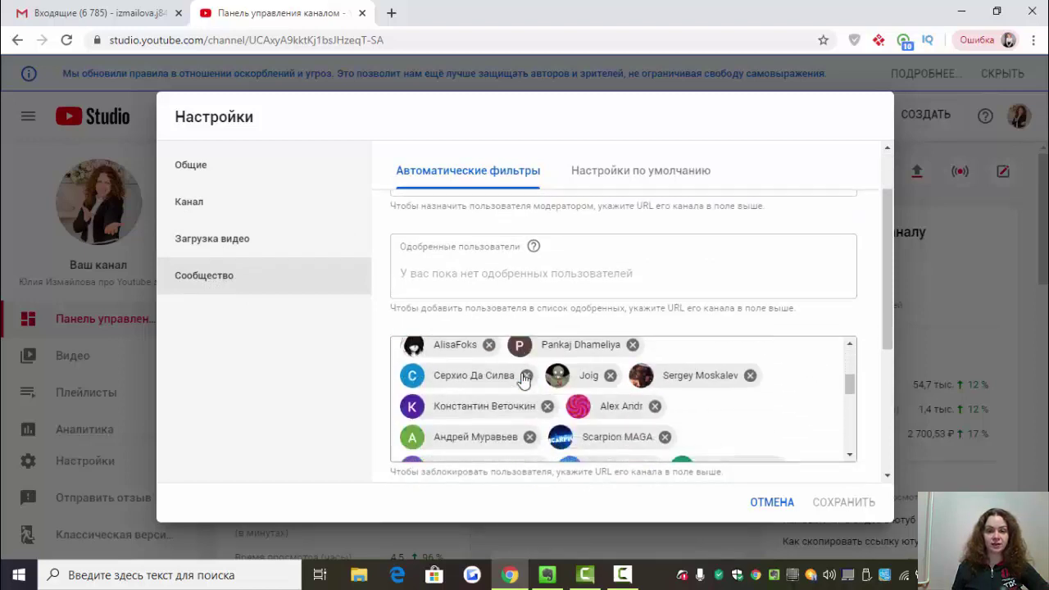
{"action": "scroll", "coordinate": [380, 431], "scroll_direction": "down", "scroll_amount": 3}
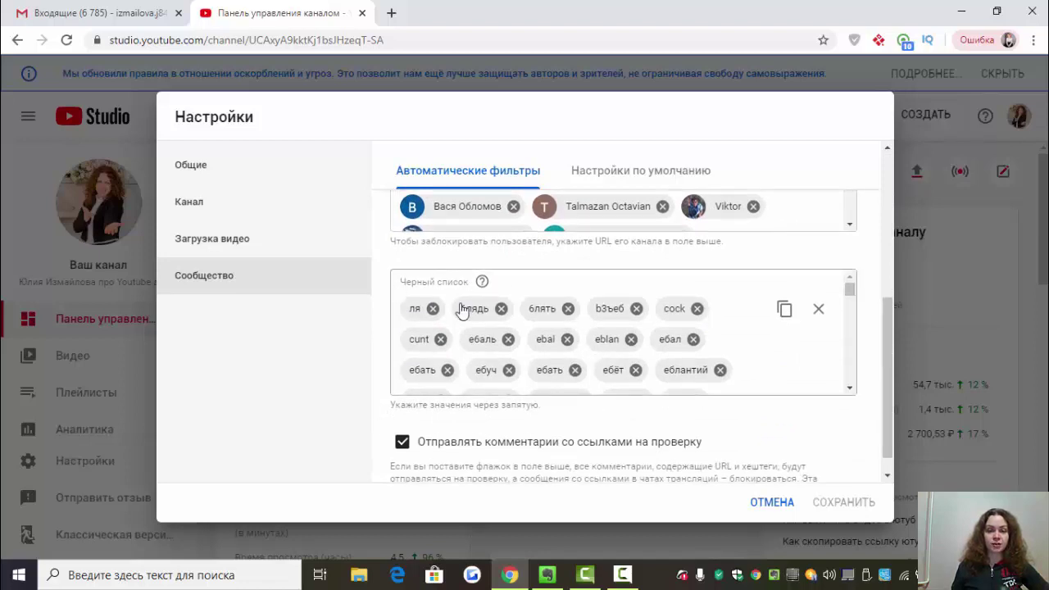
{"action": "mouse_move", "coordinate": [482, 285]}
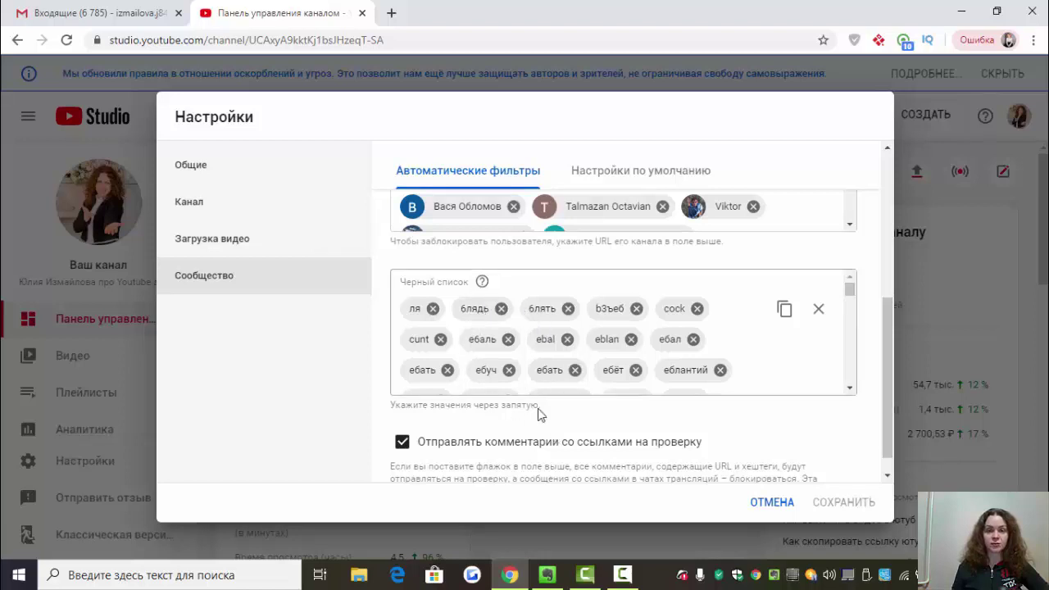
{"action": "scroll", "coordinate": [628, 344], "scroll_direction": "up", "scroll_amount": 1}
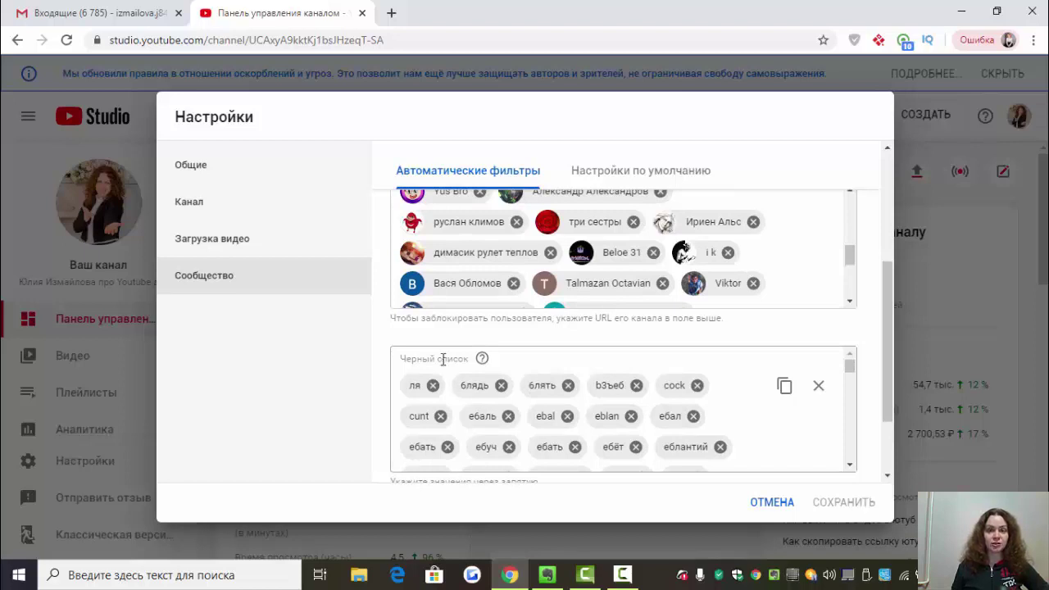
{"action": "scroll", "coordinate": [442, 358], "scroll_direction": "down", "scroll_amount": 3}
{"action": "scroll", "coordinate": [375, 376], "scroll_direction": "down", "scroll_amount": 1}
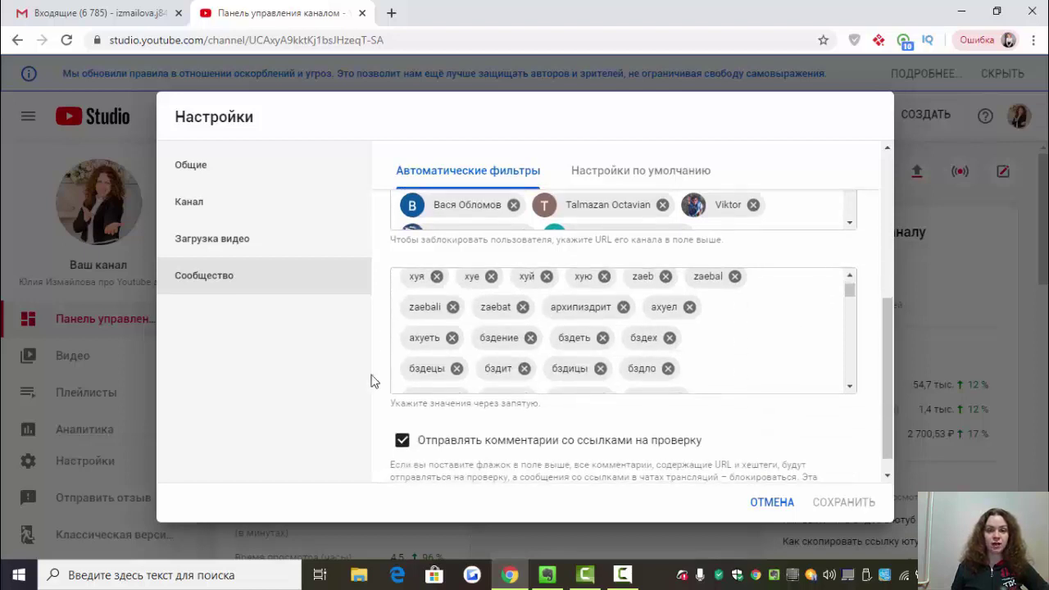
{"action": "left_click", "coordinate": [480, 391]}
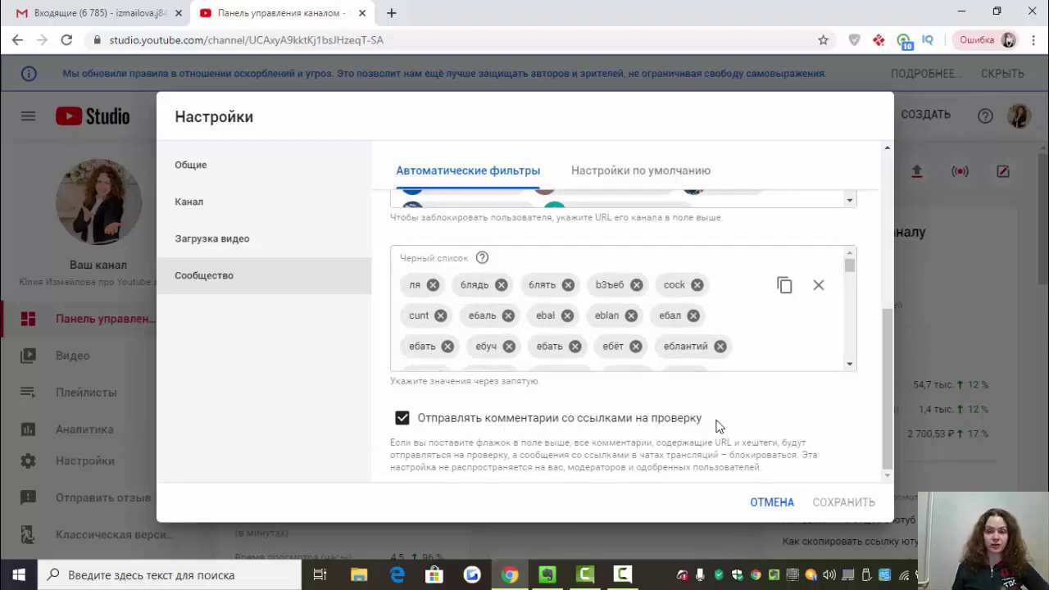
{"action": "left_click", "coordinate": [629, 177]}
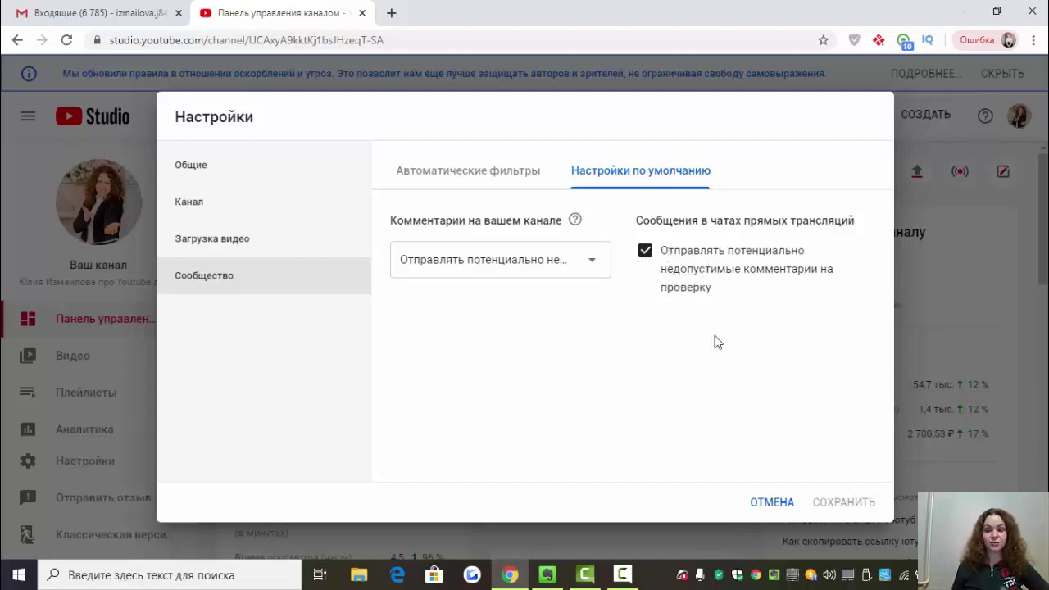
{"action": "left_click", "coordinate": [778, 501]}
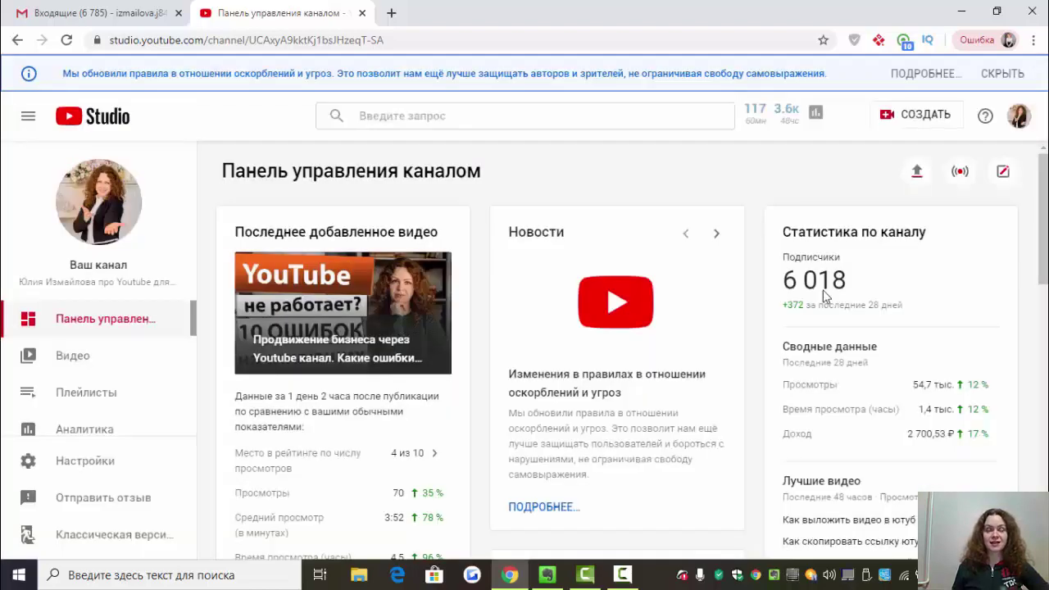